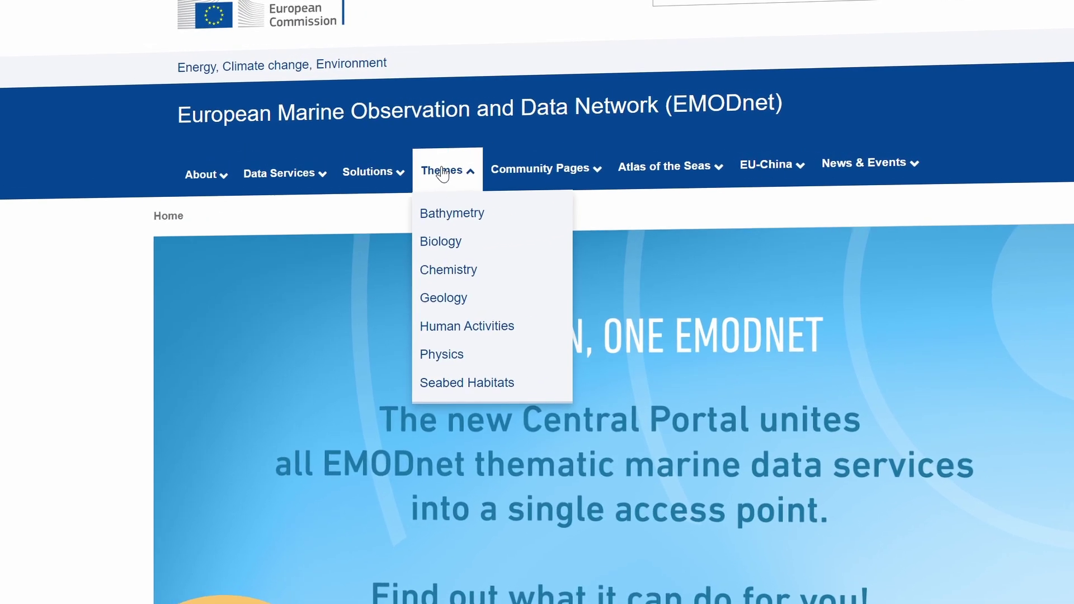
Step: Browse the Themes overview cards down to the Map Viewer, catalogue and ERDDAP tiles
{"action": "left_click", "coordinate": [439, 176]}
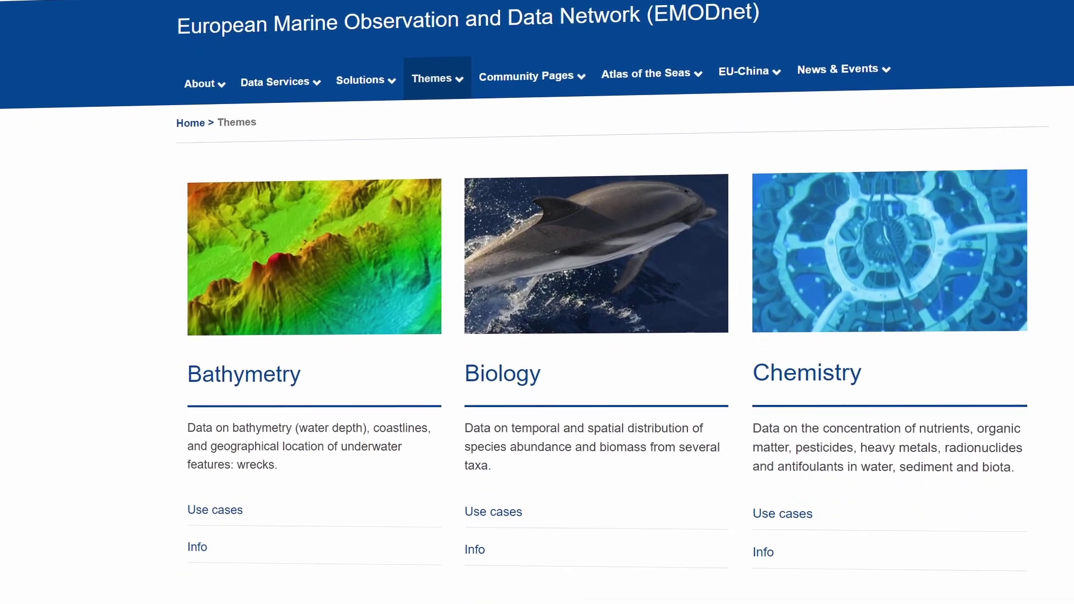
{"action": "scroll", "coordinate": [537, 302], "scroll_direction": "down", "scroll_amount": 5}
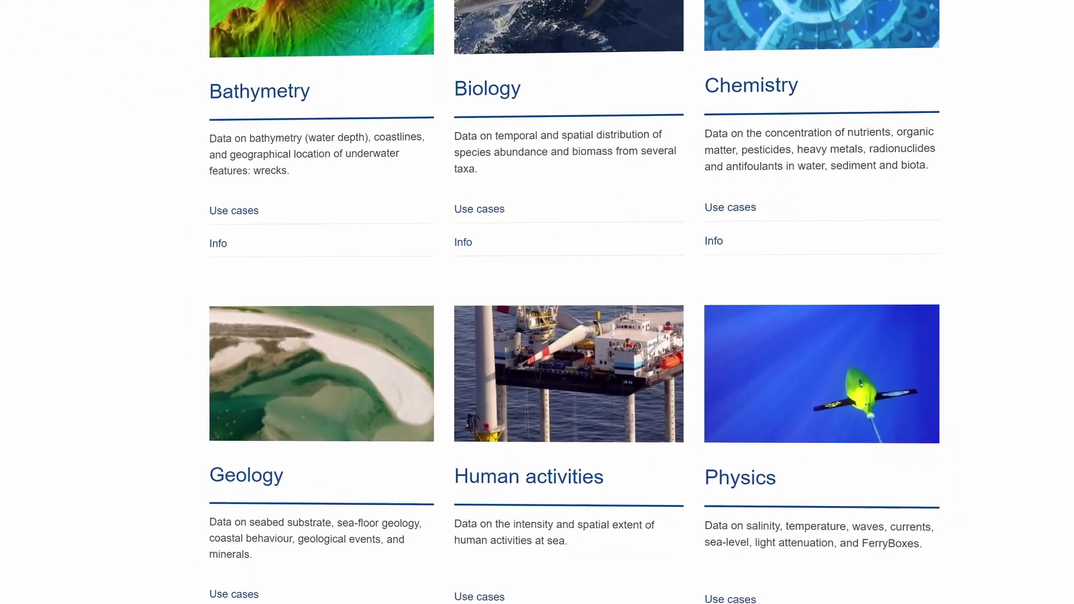
{"action": "scroll", "coordinate": [538, 302], "scroll_direction": "down", "scroll_amount": 2}
{"action": "scroll", "coordinate": [537, 302], "scroll_direction": "down", "scroll_amount": 2}
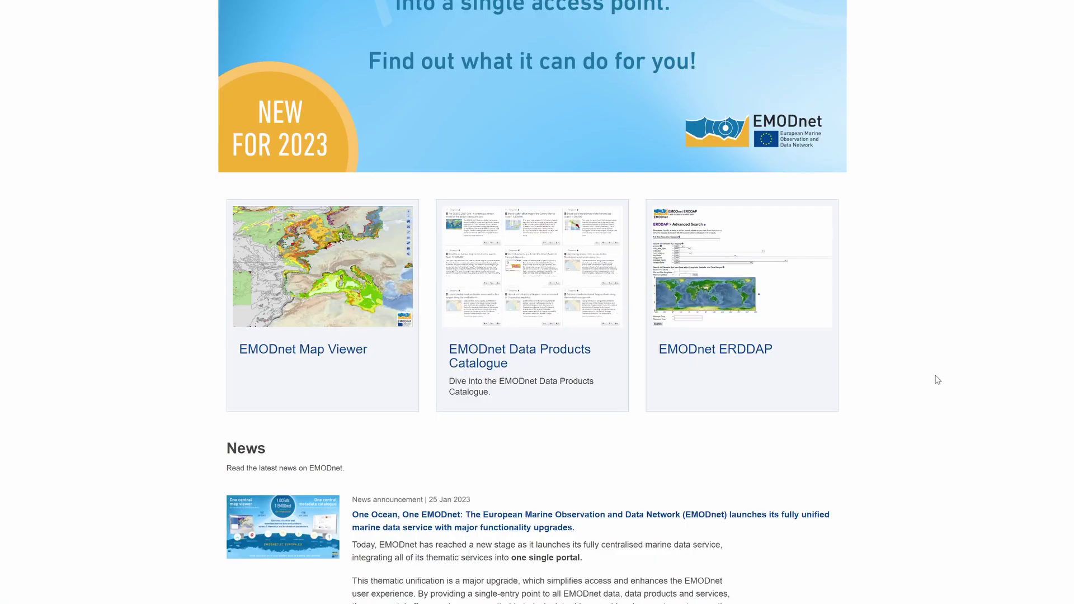
Step: Open the Map Viewer and expand, then collapse, EMODnet Biology and its Mammals abundance group
{"action": "left_click", "coordinate": [321, 351]}
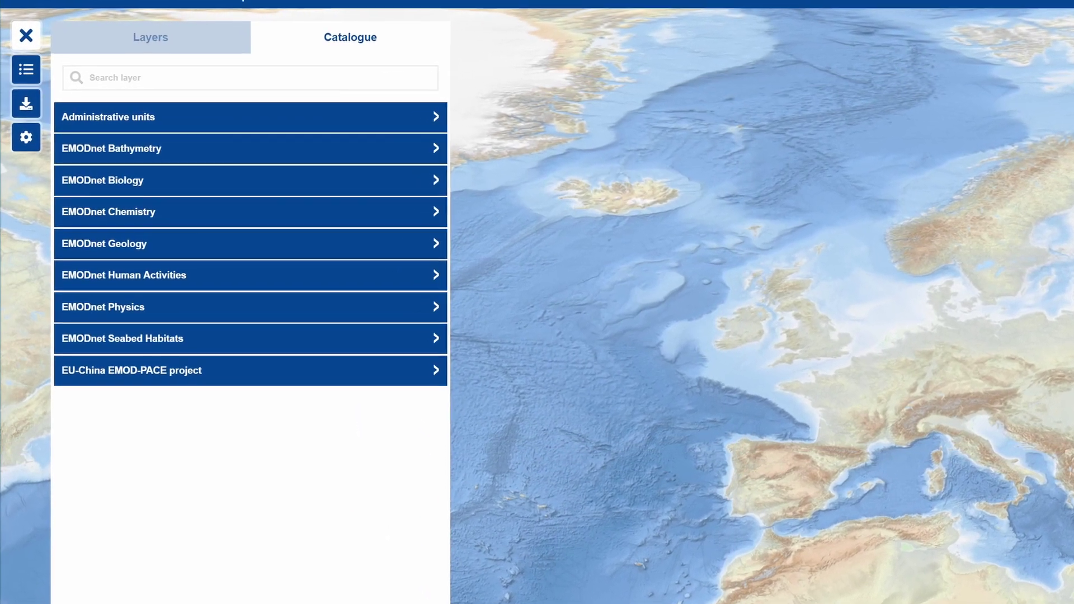
{"action": "left_click", "coordinate": [450, 190]}
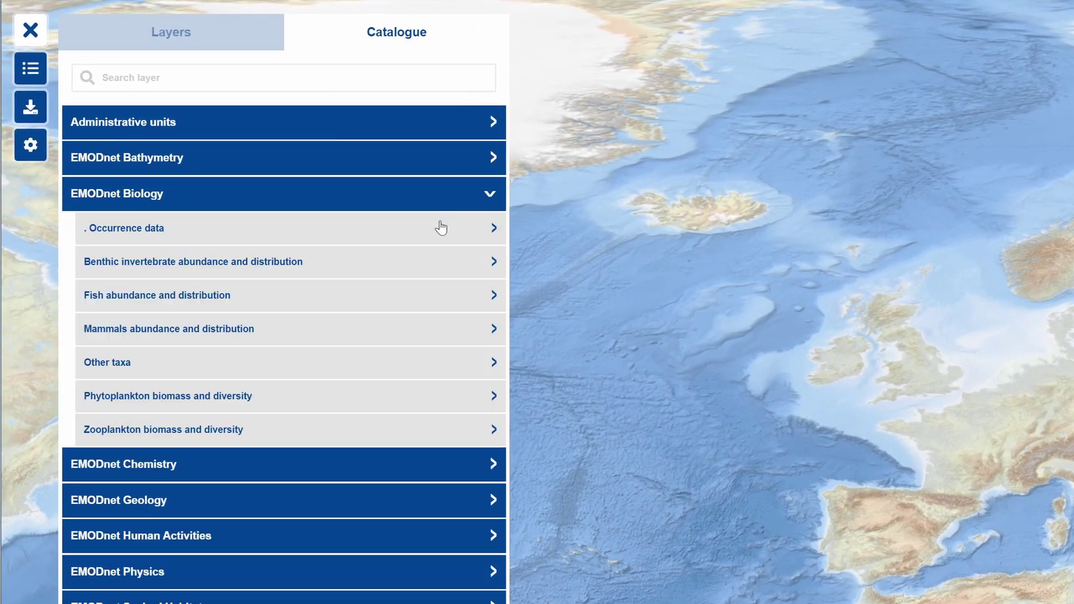
{"action": "left_click", "coordinate": [386, 320]}
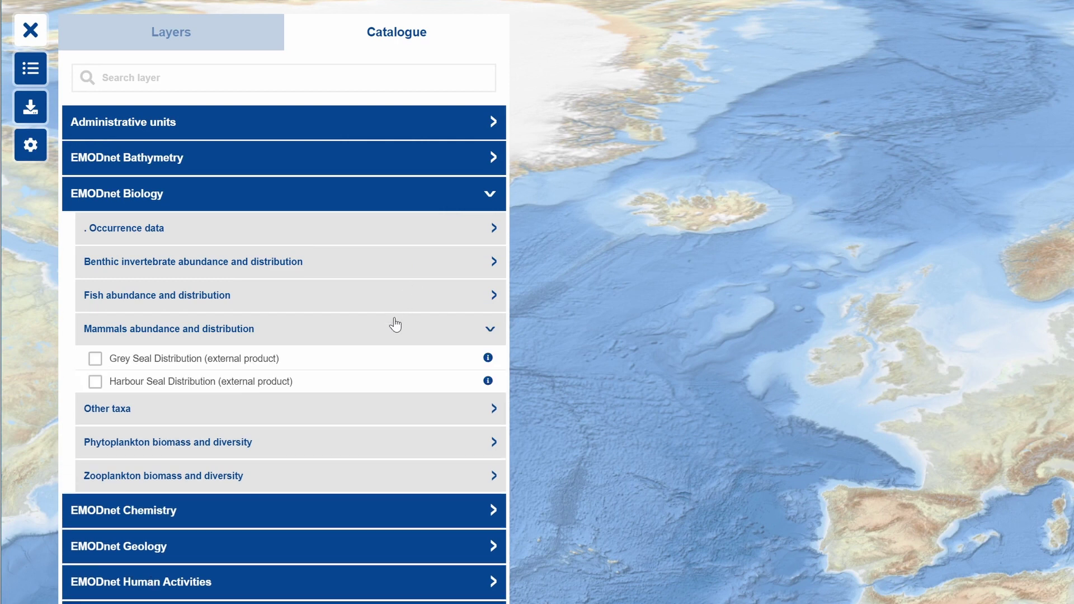
{"action": "left_click", "coordinate": [395, 325]}
{"action": "left_click", "coordinate": [489, 196]}
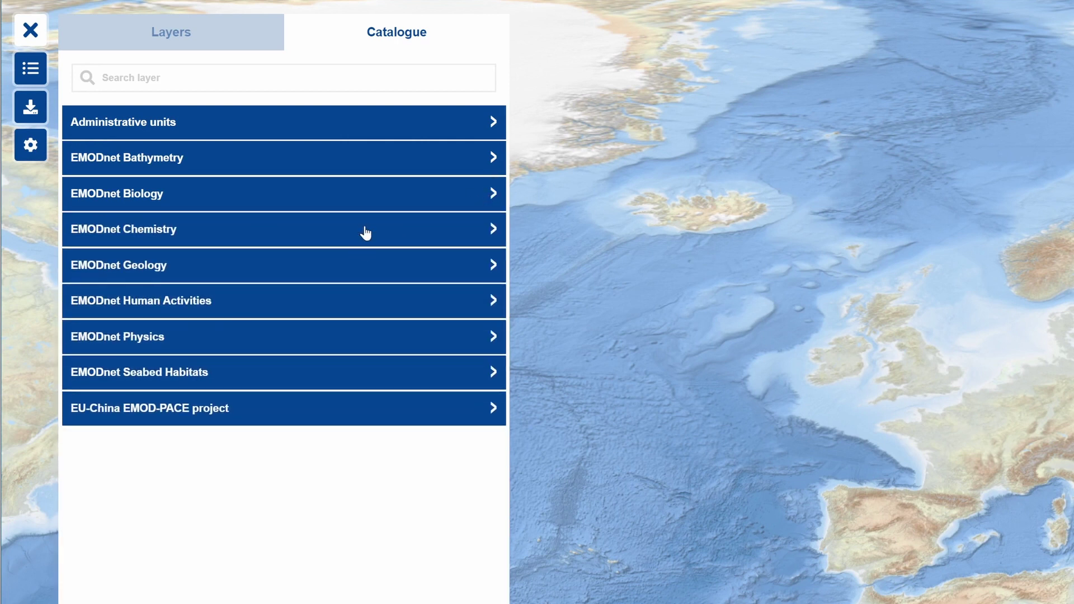
Step: Expand the EMODnet Chemistry category, look through its layers, then collapse it
{"action": "left_click", "coordinate": [366, 233]}
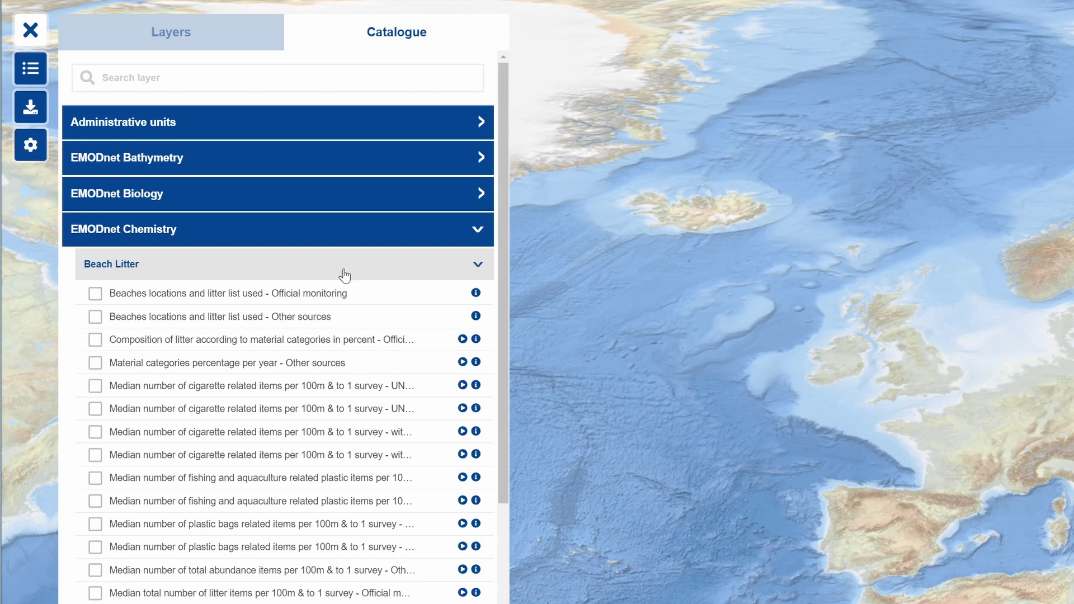
{"action": "scroll", "coordinate": [345, 275], "scroll_direction": "down", "scroll_amount": 5}
{"action": "scroll", "coordinate": [345, 276], "scroll_direction": "up", "scroll_amount": 5}
{"action": "left_click", "coordinate": [358, 238]}
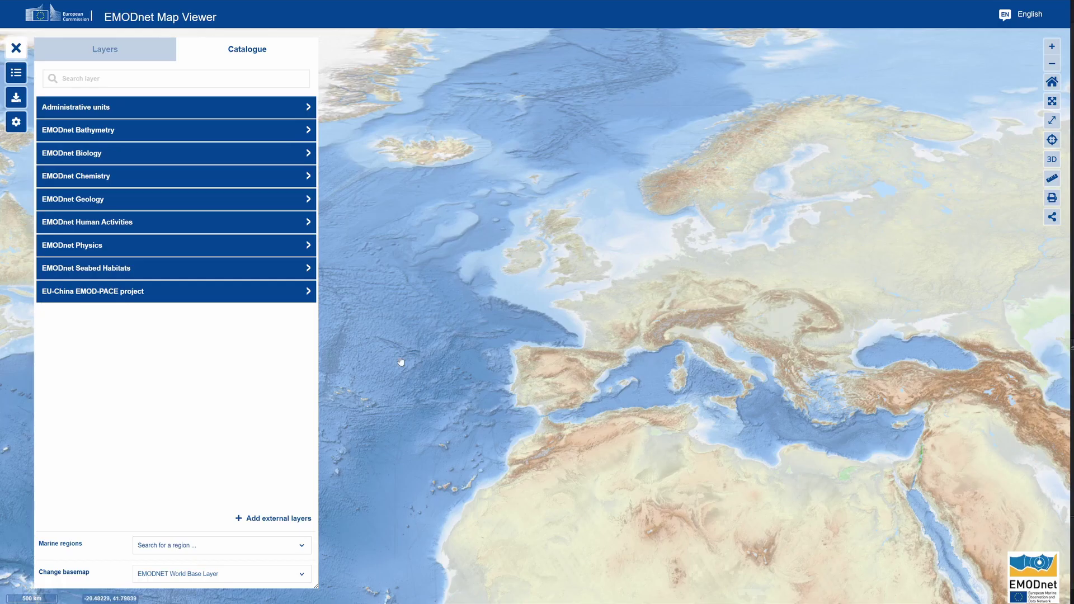
Step: Turn on Human Activities' Macroalgae (seaweeds) and Finfish Production layers and view their legend
{"action": "left_click", "coordinate": [205, 232]}
{"action": "left_click", "coordinate": [175, 266]}
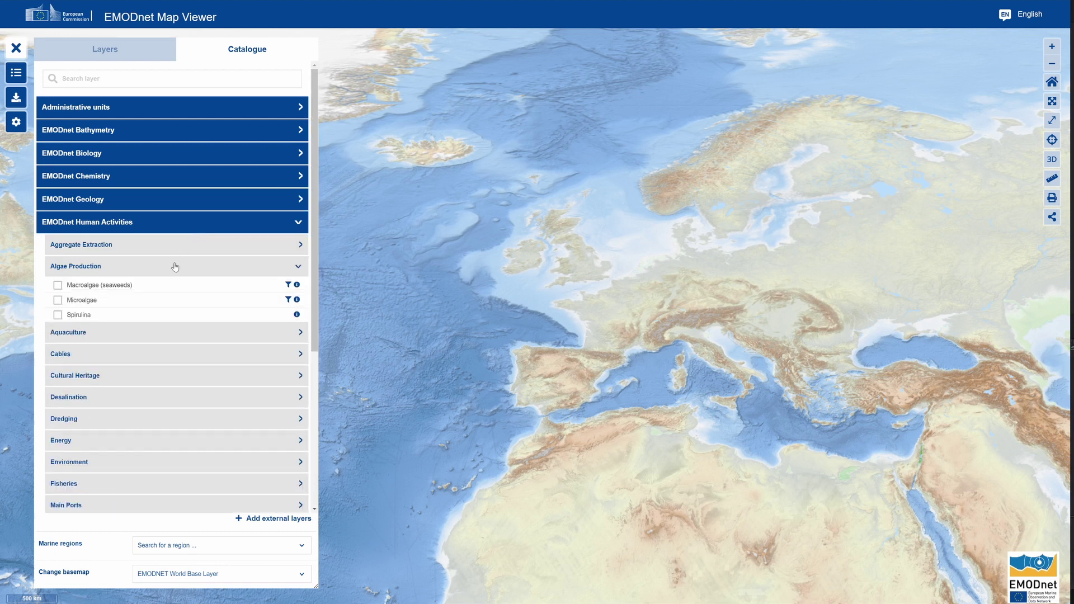
{"action": "left_click", "coordinate": [142, 288]}
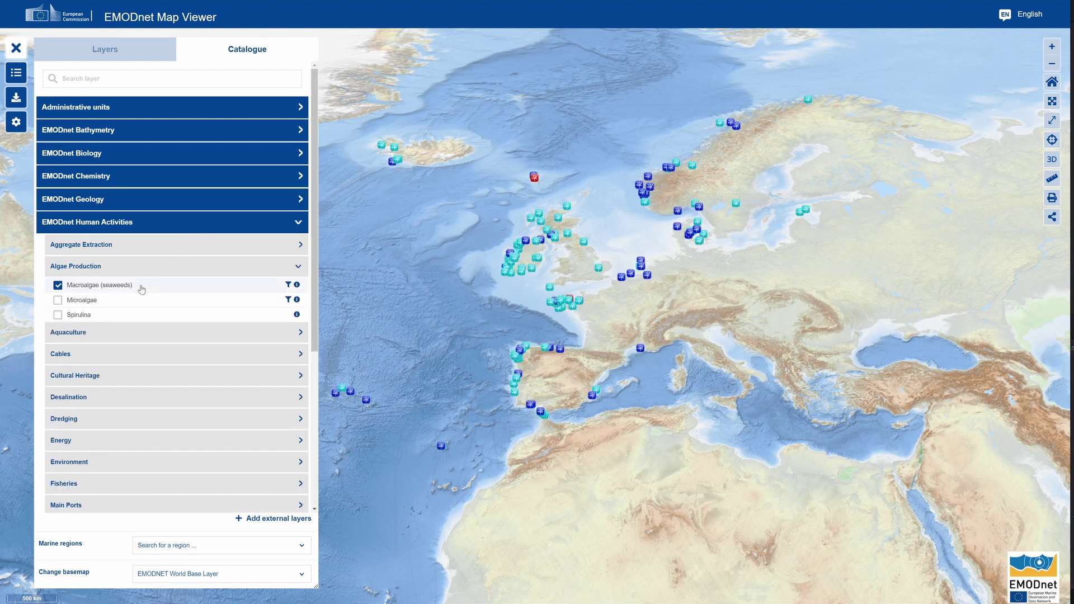
{"action": "left_click", "coordinate": [129, 336]}
{"action": "left_click", "coordinate": [103, 352]}
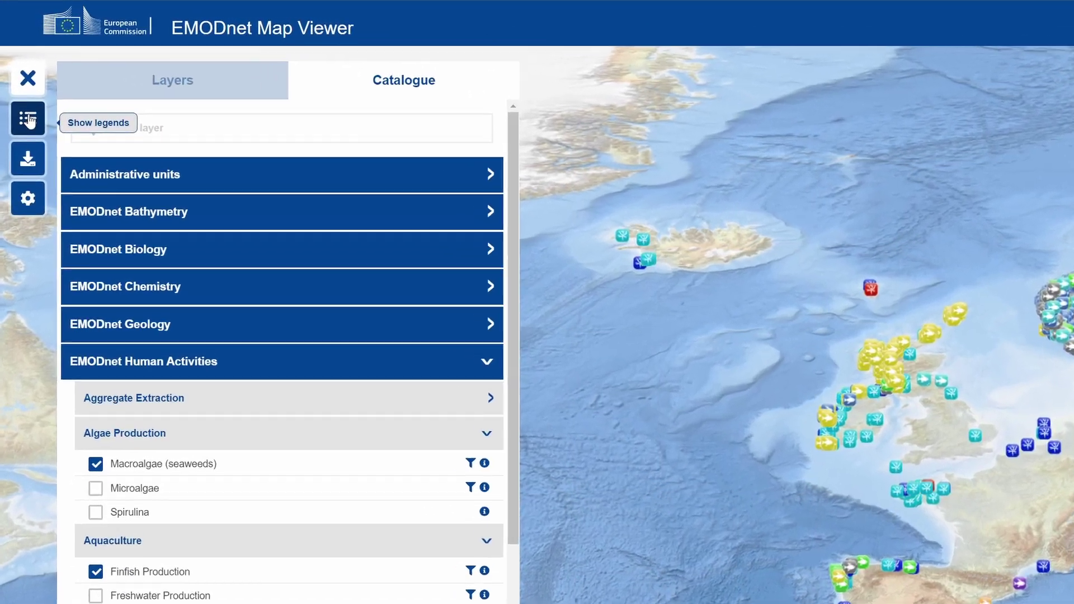
{"action": "left_click", "coordinate": [16, 75]}
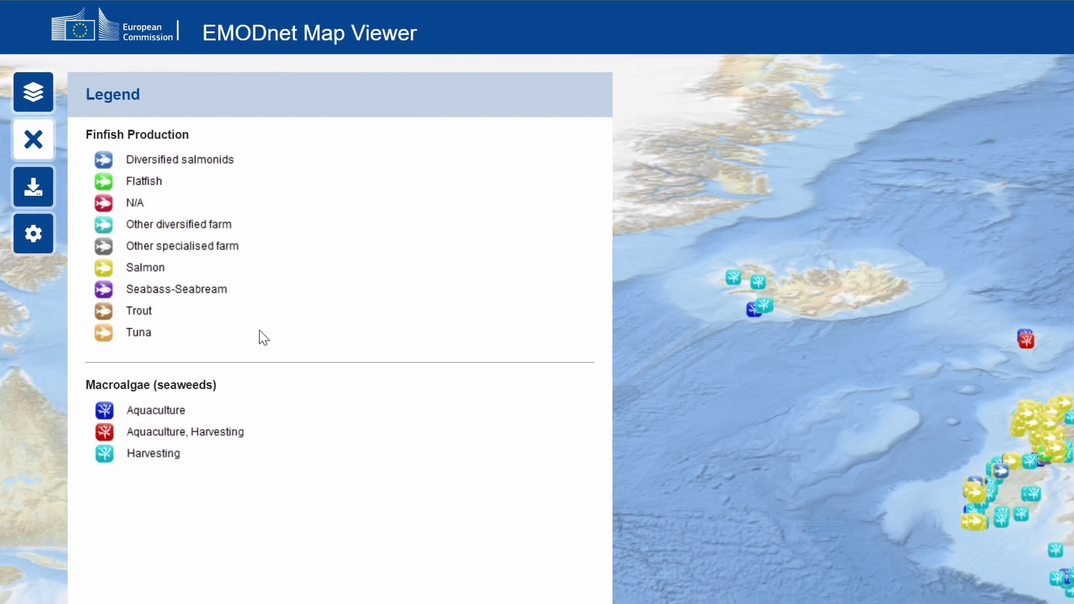
{"action": "left_click", "coordinate": [33, 92]}
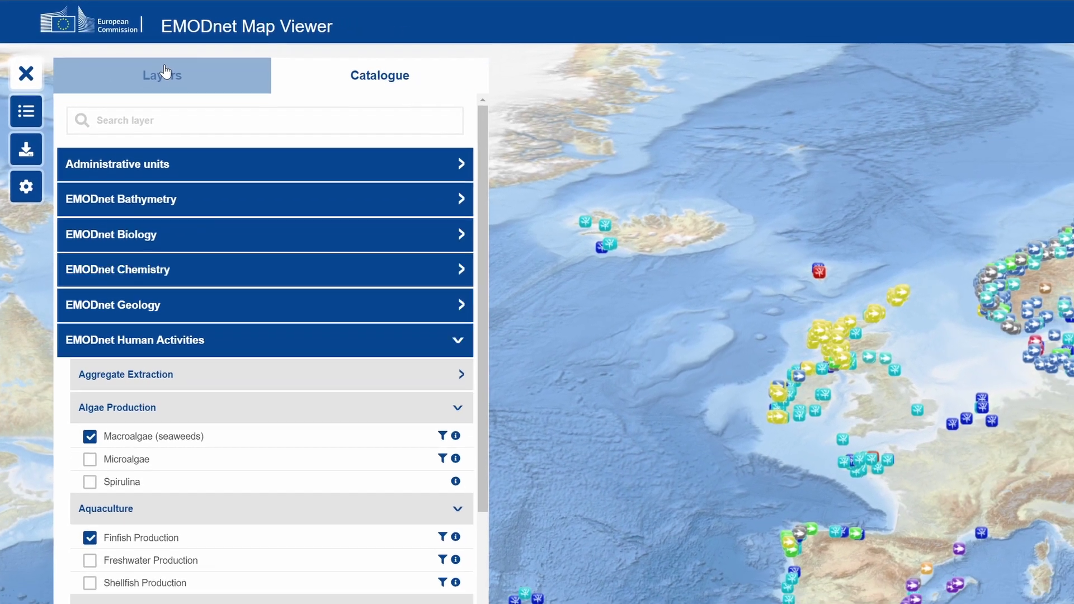
Step: Filter the active Finfish Production layer to Farm type Salmon and apply it
{"action": "left_click", "coordinate": [187, 81]}
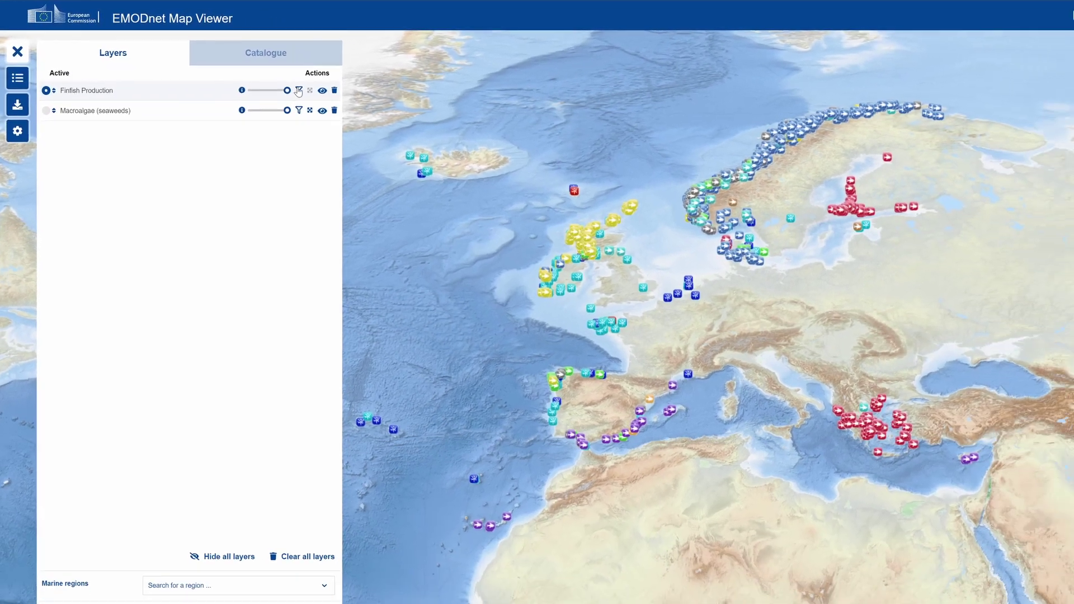
{"action": "left_click", "coordinate": [335, 102]}
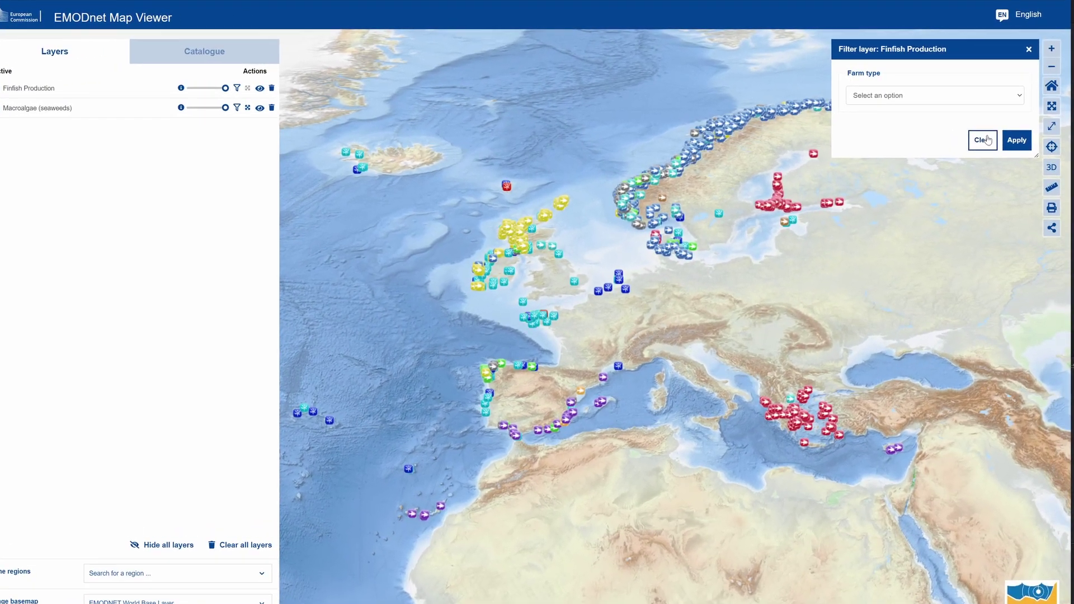
{"action": "left_click", "coordinate": [945, 93]}
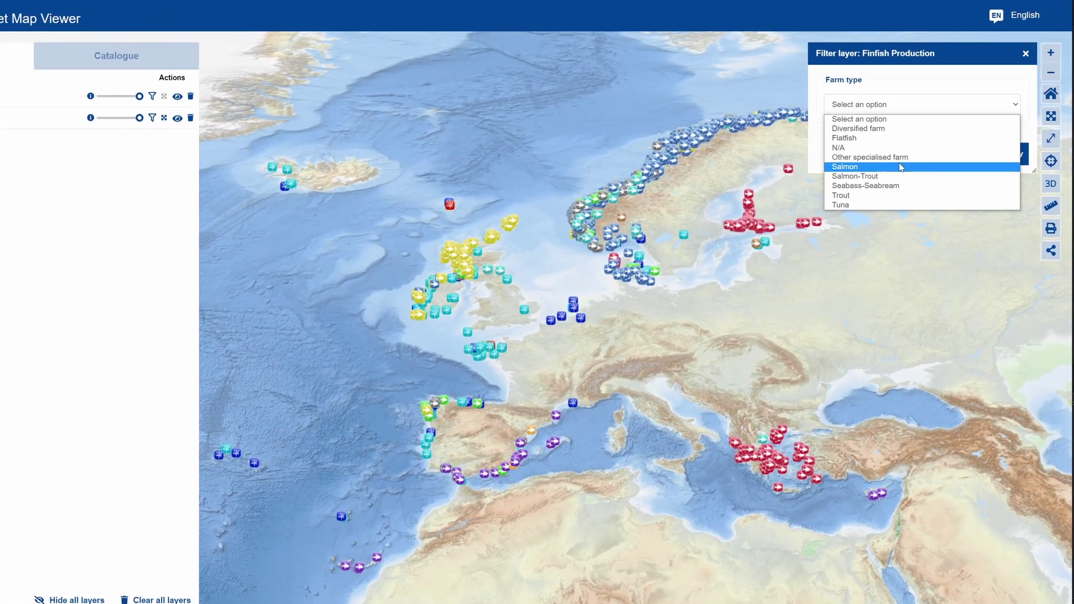
{"action": "left_click", "coordinate": [905, 163]}
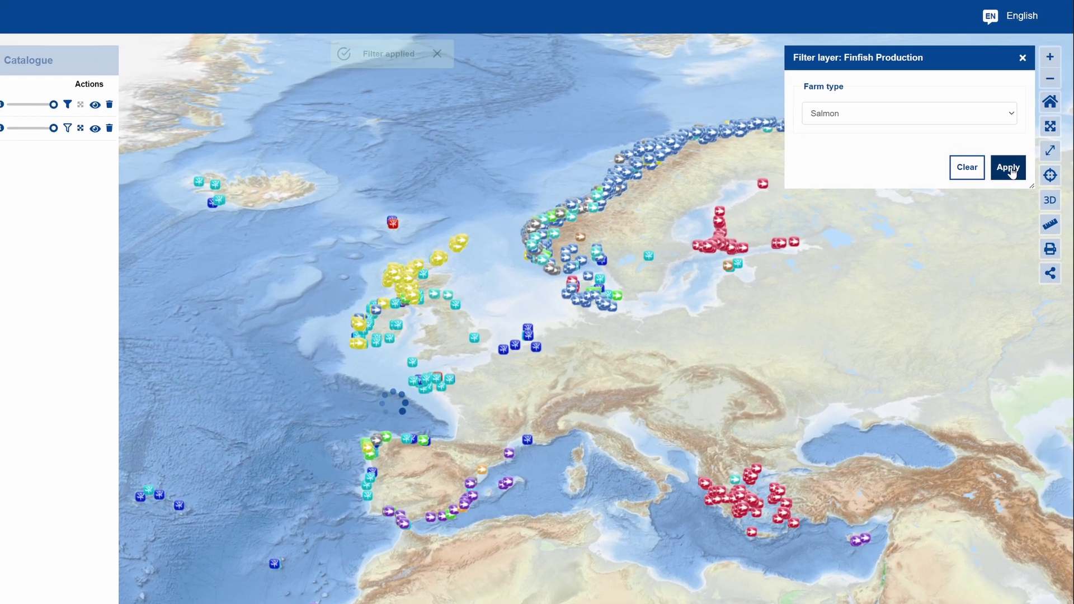
{"action": "left_click", "coordinate": [1011, 166]}
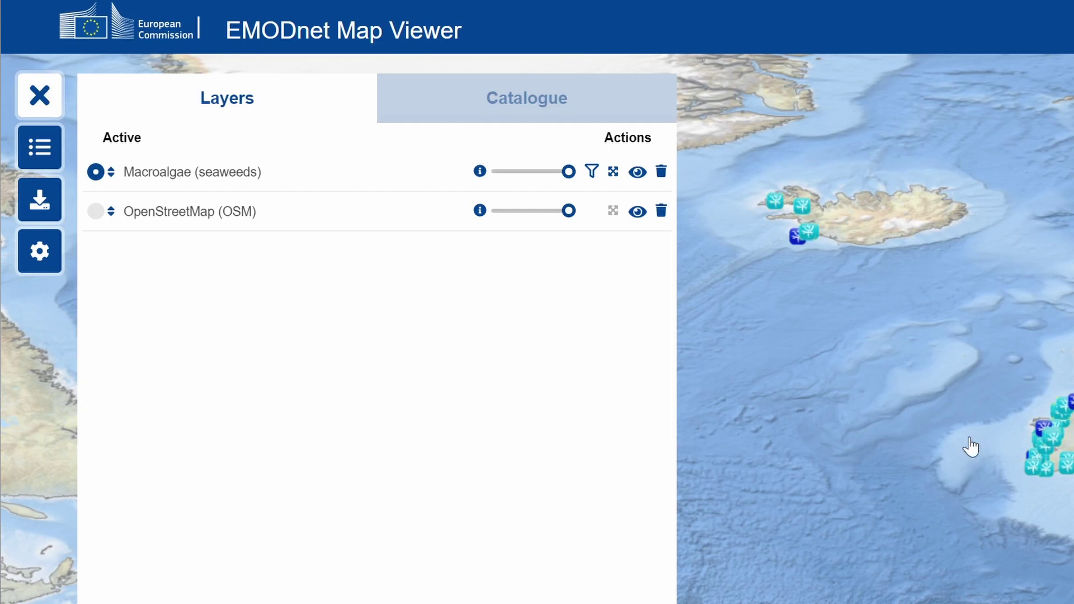
Step: Read the Macroalgae (seaweeds) layer info and open its Access to metadata page
{"action": "left_click", "coordinate": [480, 171]}
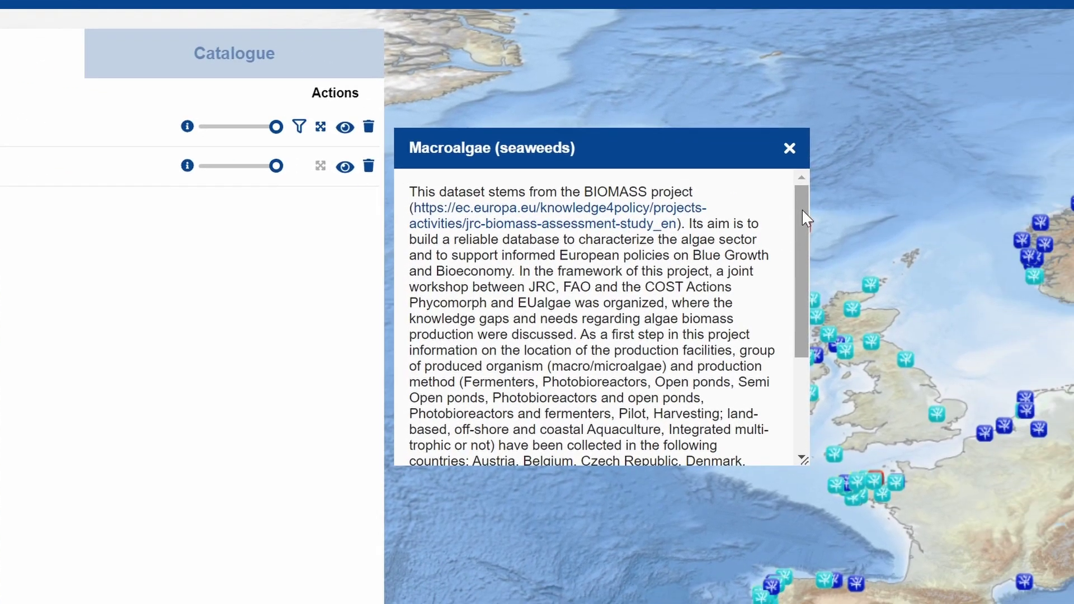
{"action": "left_click_drag", "start_coordinate": [804, 218], "coordinate": [818, 273]}
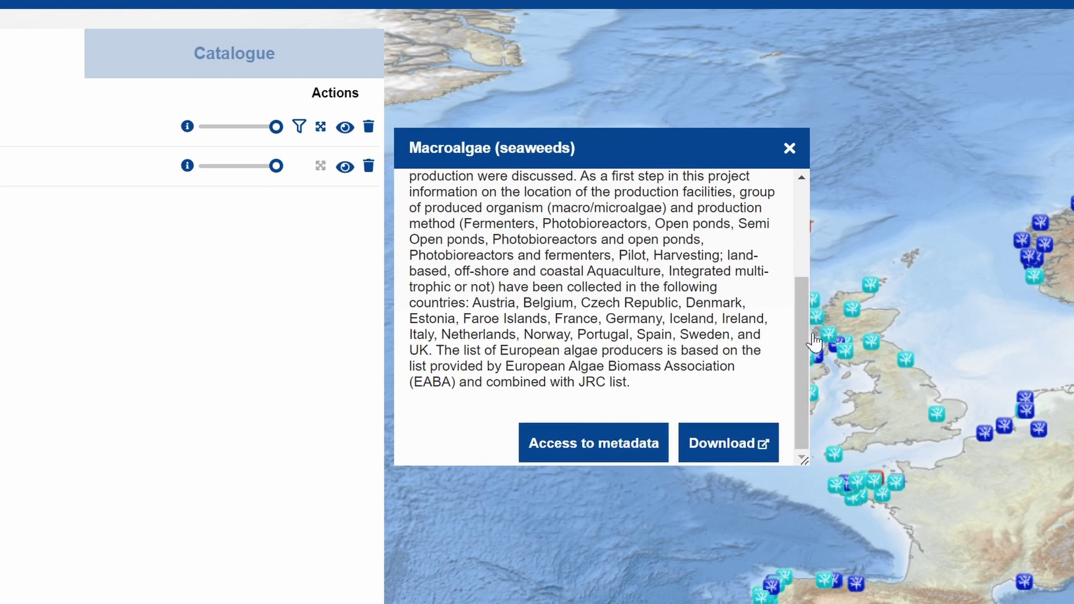
{"action": "left_click", "coordinate": [625, 448]}
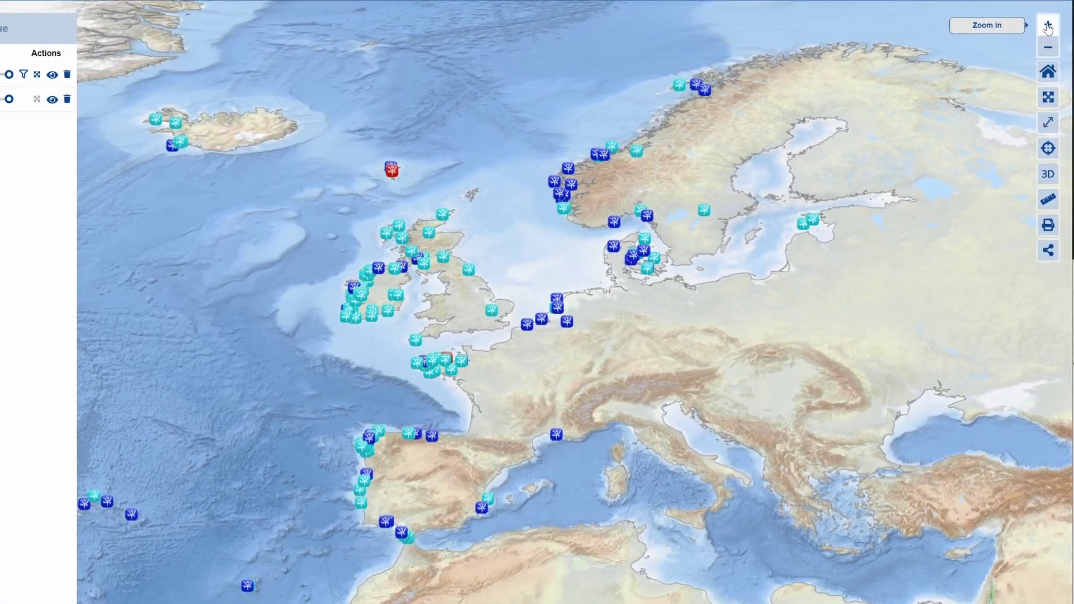
Step: Zoom the map in and out, toggle 3D globe and back to 2D, and open Share map
{"action": "left_click", "coordinate": [1048, 26]}
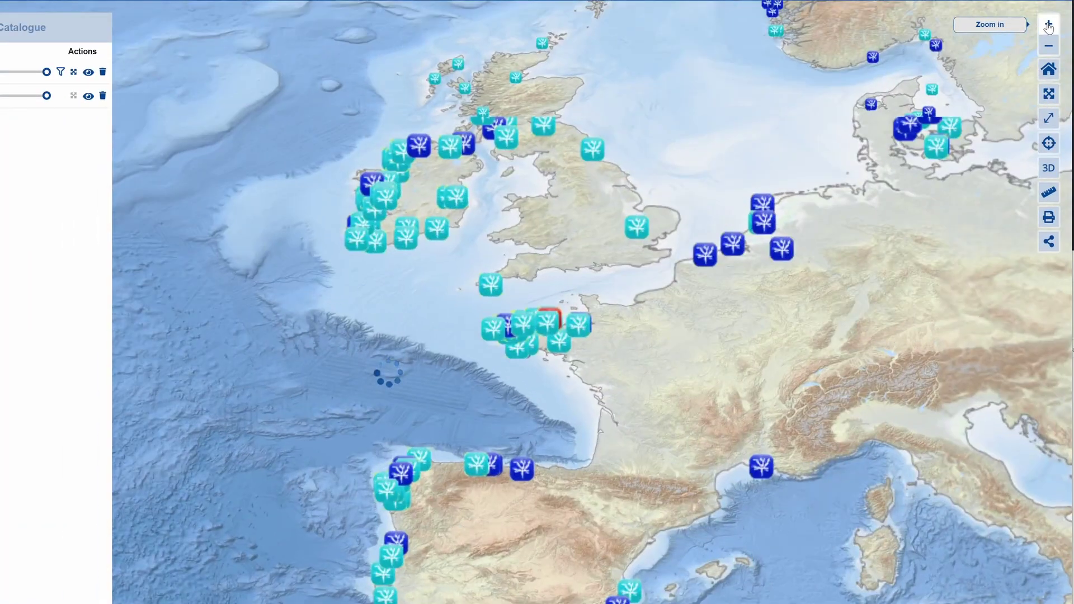
{"action": "left_click", "coordinate": [1049, 47]}
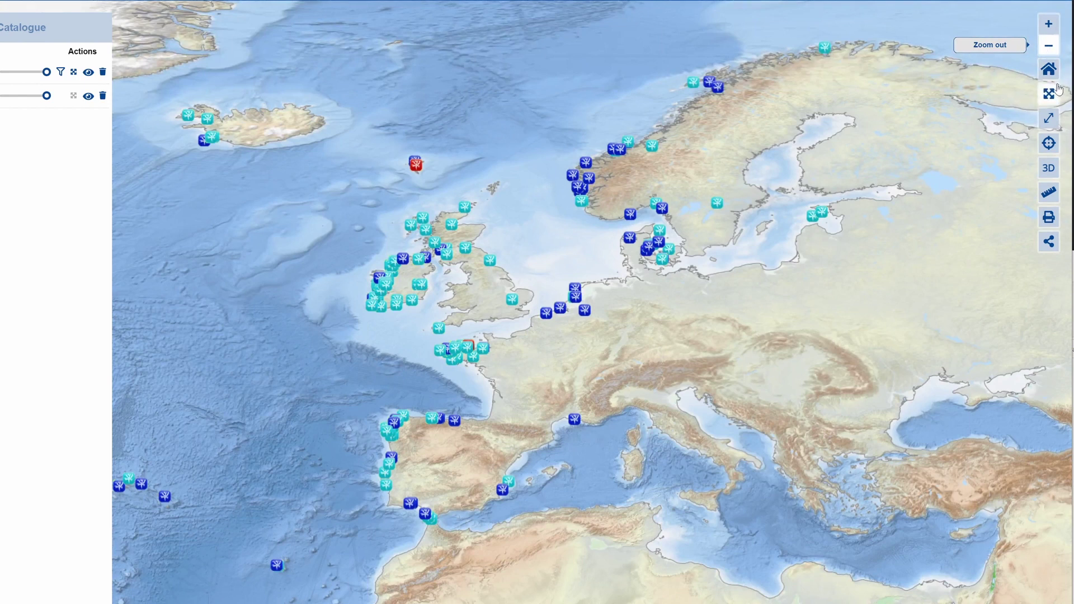
{"action": "left_click", "coordinate": [1048, 169]}
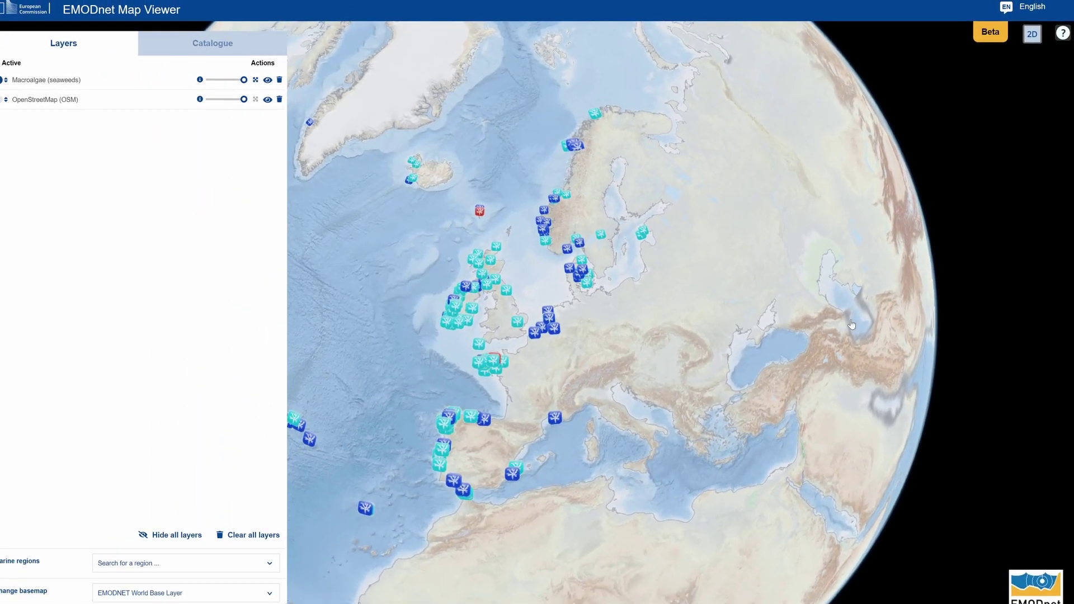
{"action": "left_click", "coordinate": [1032, 34]}
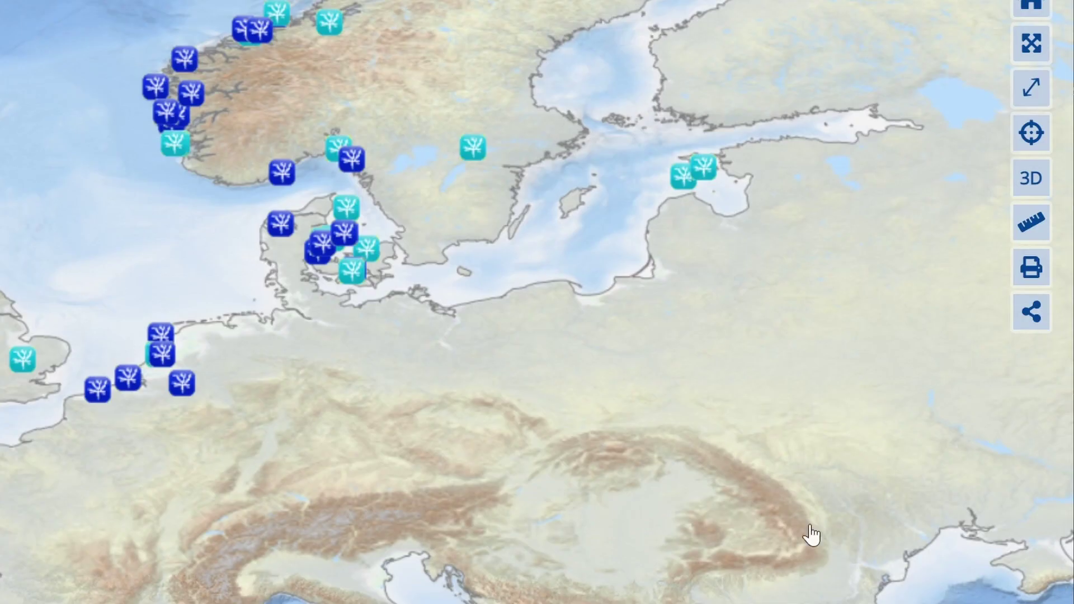
{"action": "left_click", "coordinate": [1028, 312]}
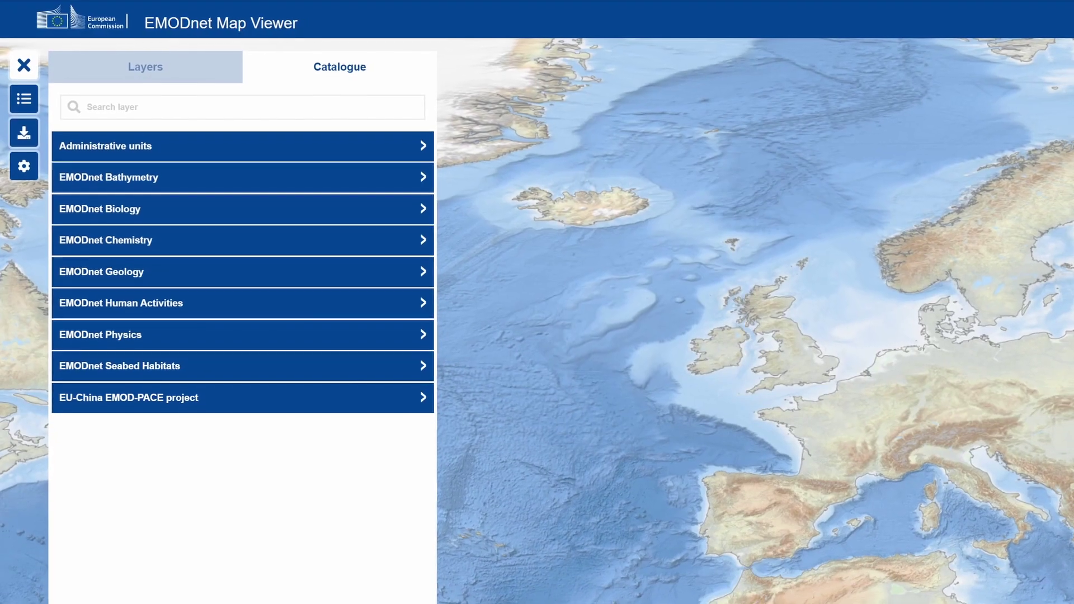
Step: Show EMODnet Bathymetry > Depth > Mean depth in multi colour (no land) and open Downloads
{"action": "left_click", "coordinate": [243, 174]}
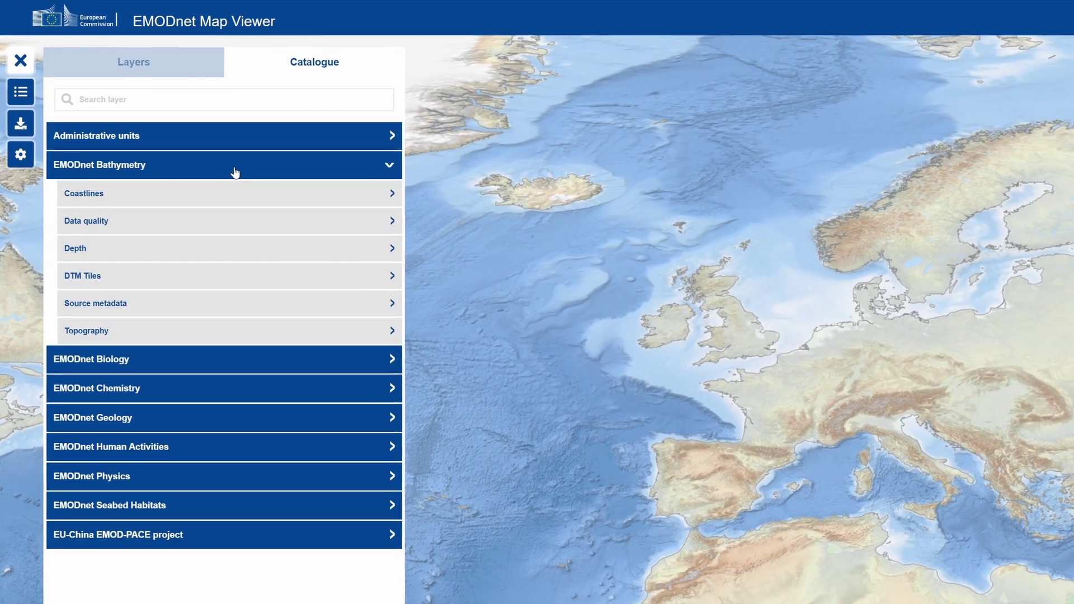
{"action": "left_click", "coordinate": [201, 244]}
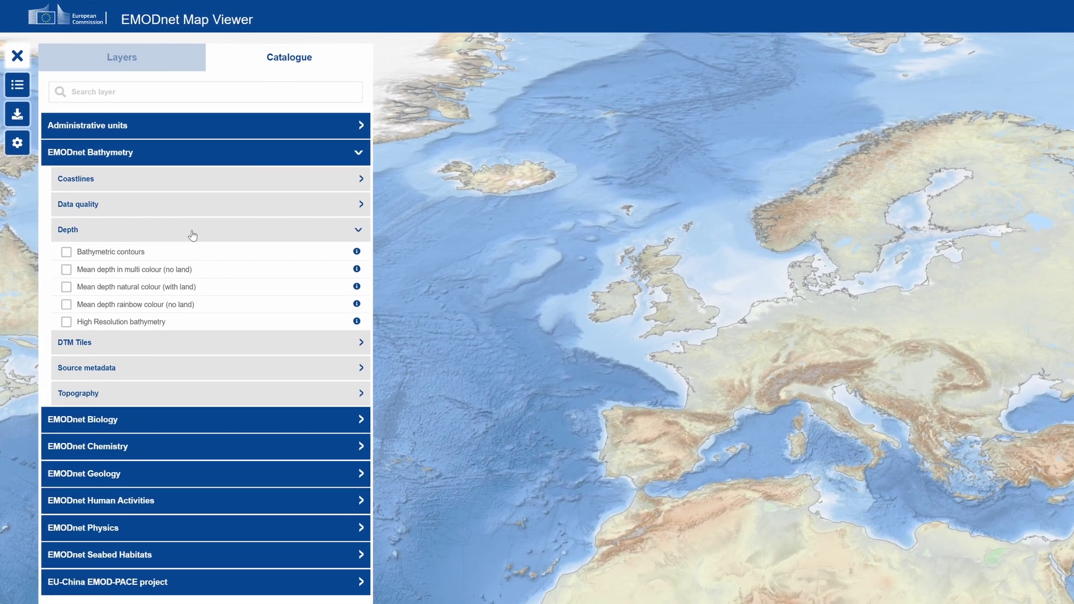
{"action": "left_click", "coordinate": [126, 261]}
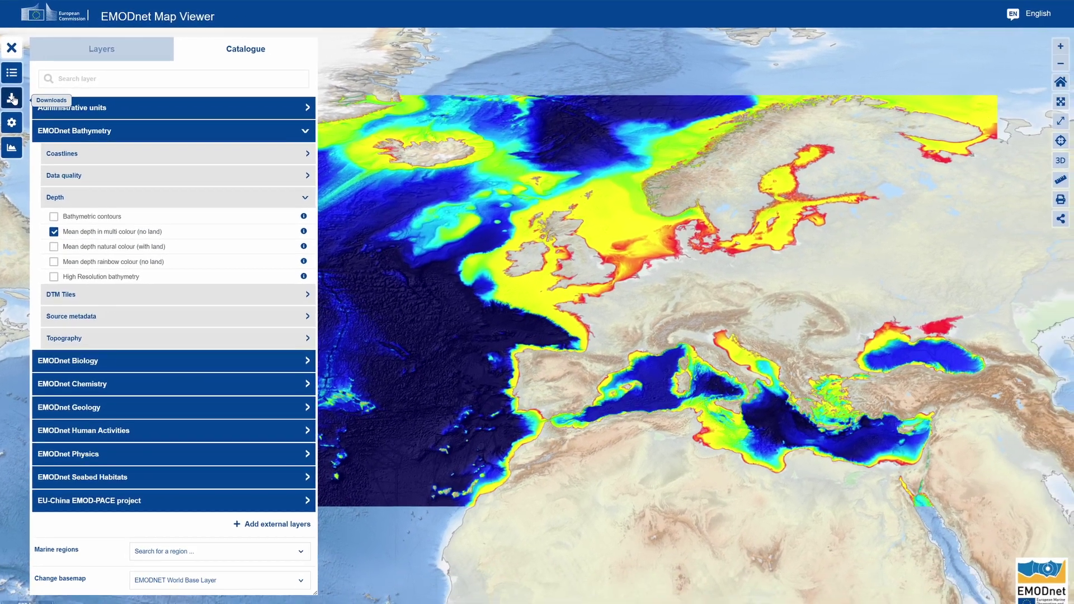
{"action": "left_click", "coordinate": [13, 101]}
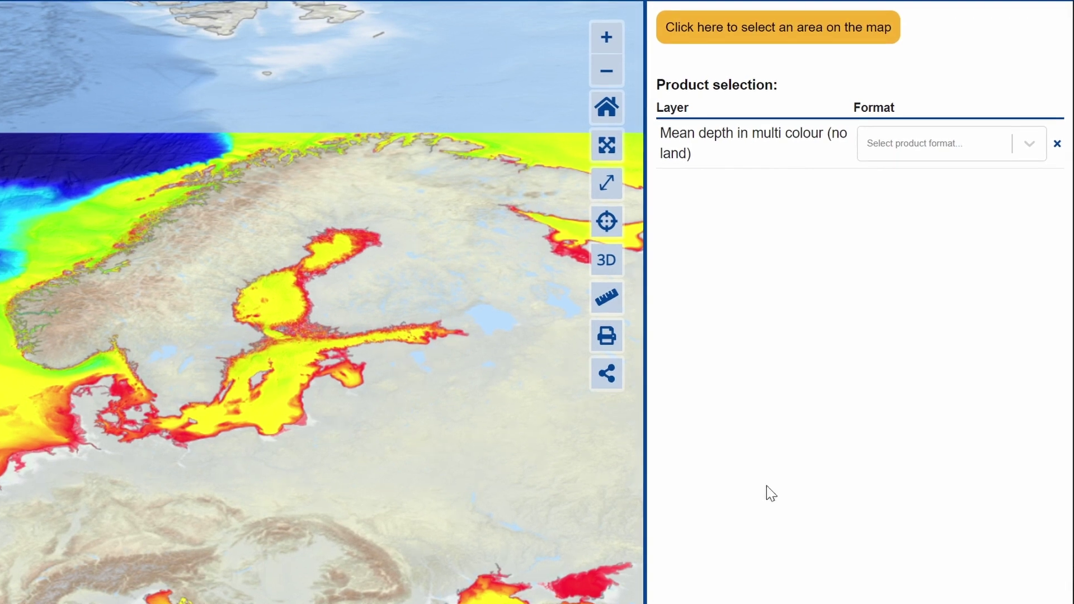
Step: Pick png from the Product selection Format list for the mean depth download
{"action": "left_click", "coordinate": [1022, 159]}
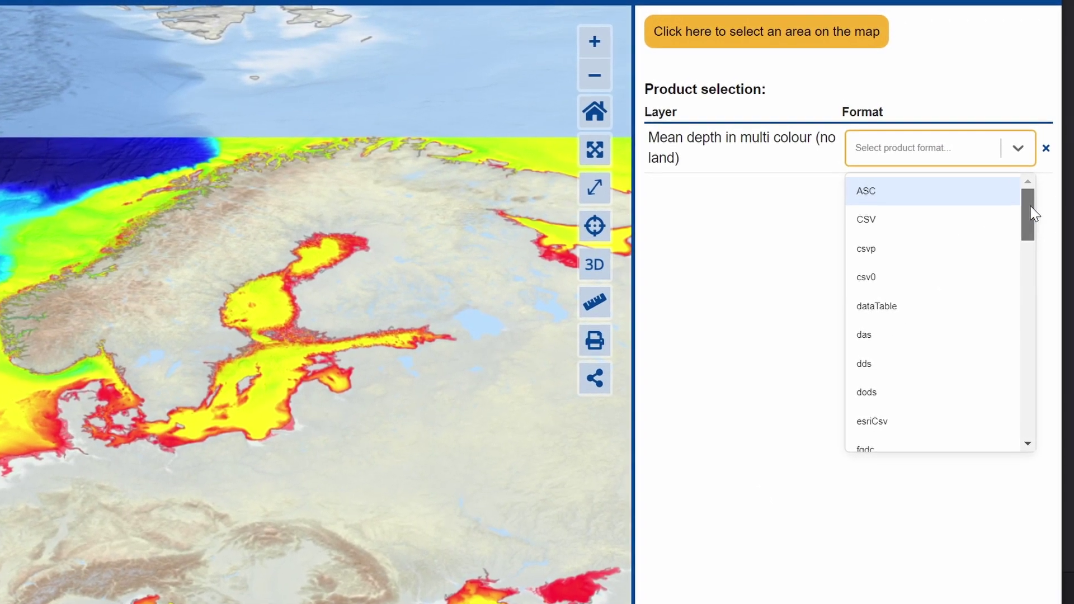
{"action": "left_click_drag", "start_coordinate": [1032, 214], "coordinate": [1033, 220]}
{"action": "left_click_drag", "start_coordinate": [1037, 278], "coordinate": [1050, 370]}
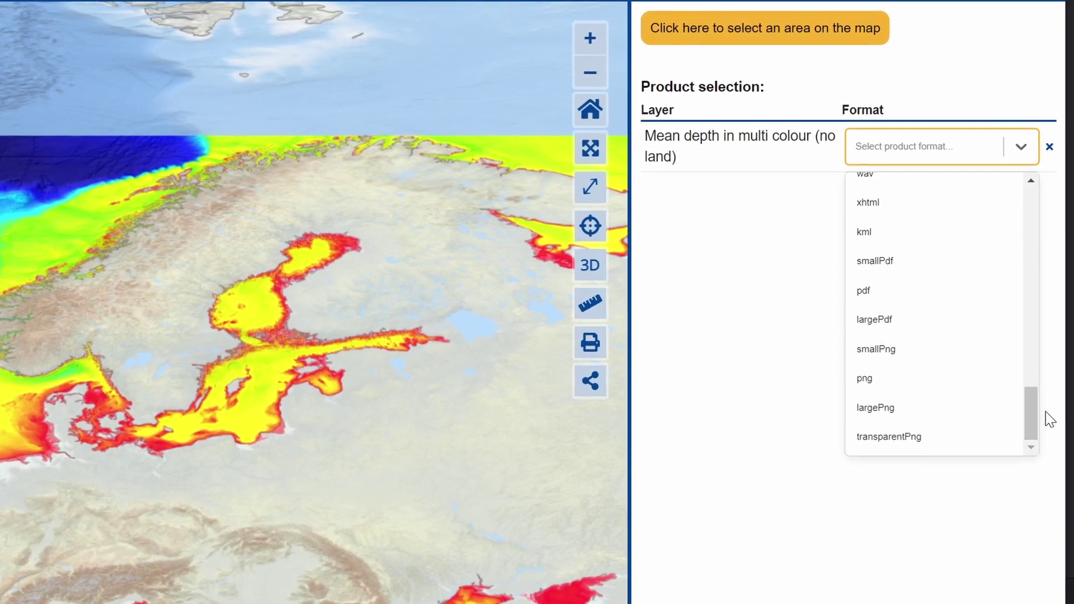
{"action": "left_click", "coordinate": [982, 383]}
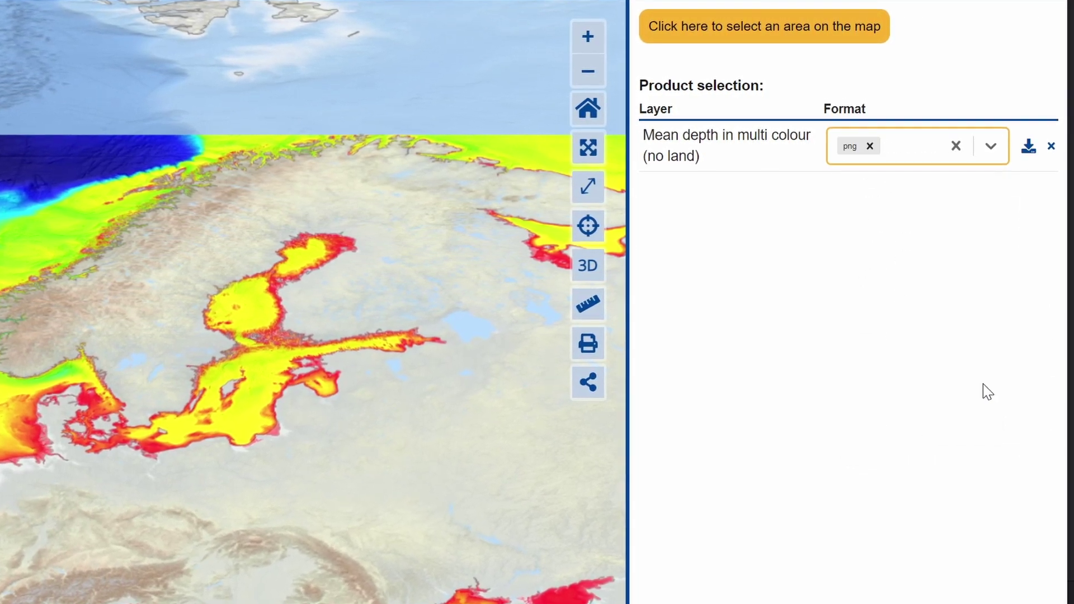